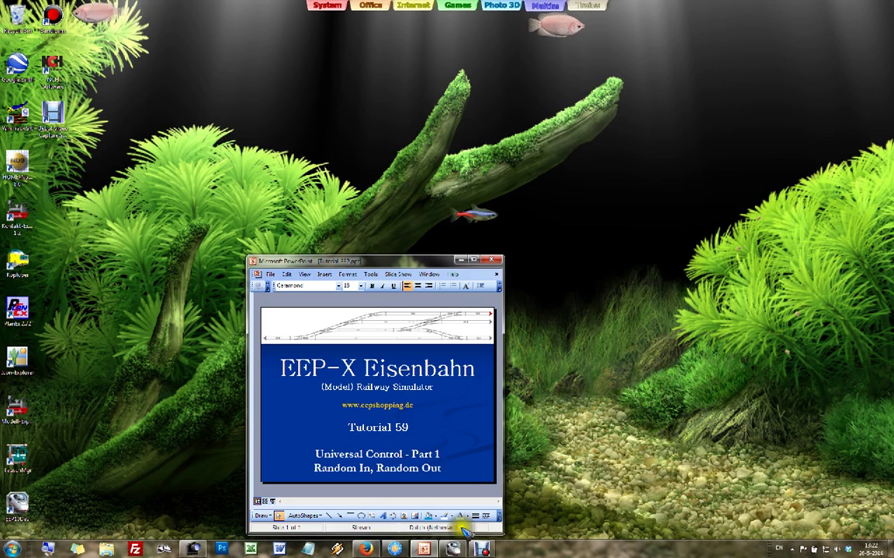
- Switch to EEP and watch the trains run on the oval layout in the full-screen 3D view
click(196, 547)
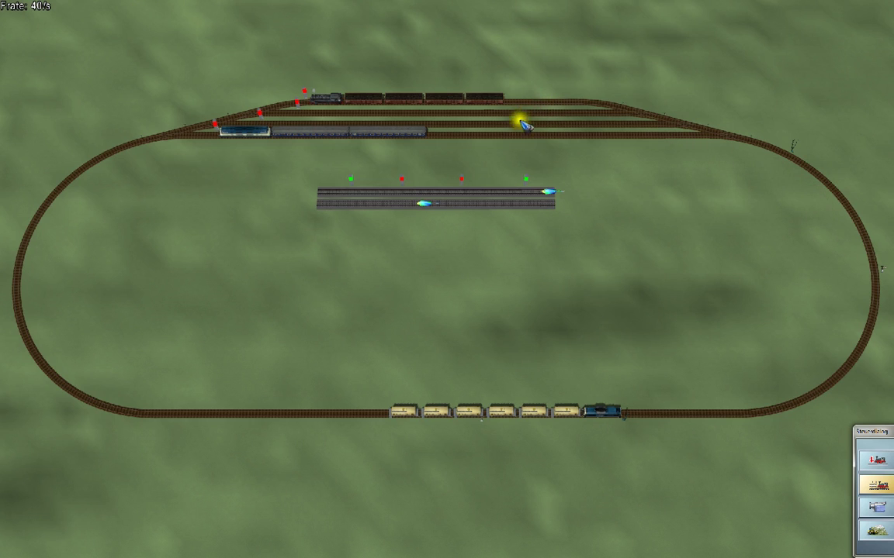
click(562, 175)
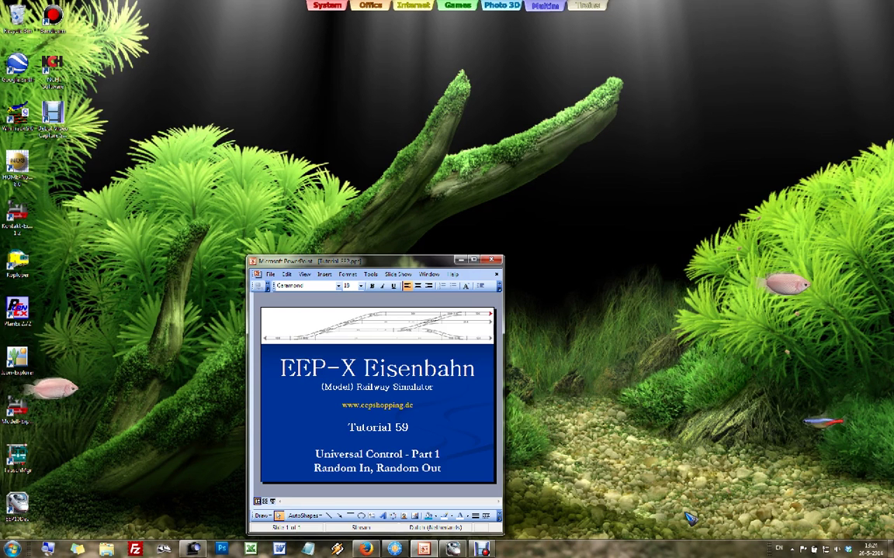
click(454, 549)
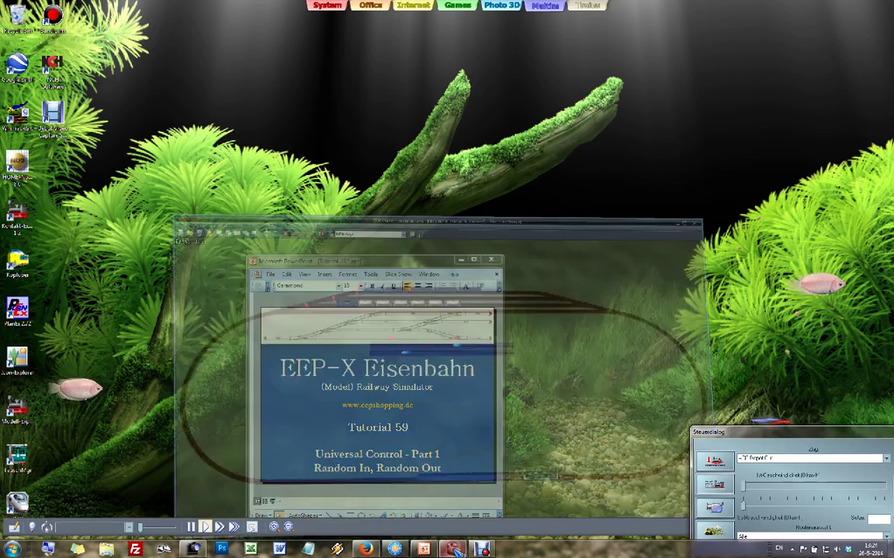
double_click(526, 384)
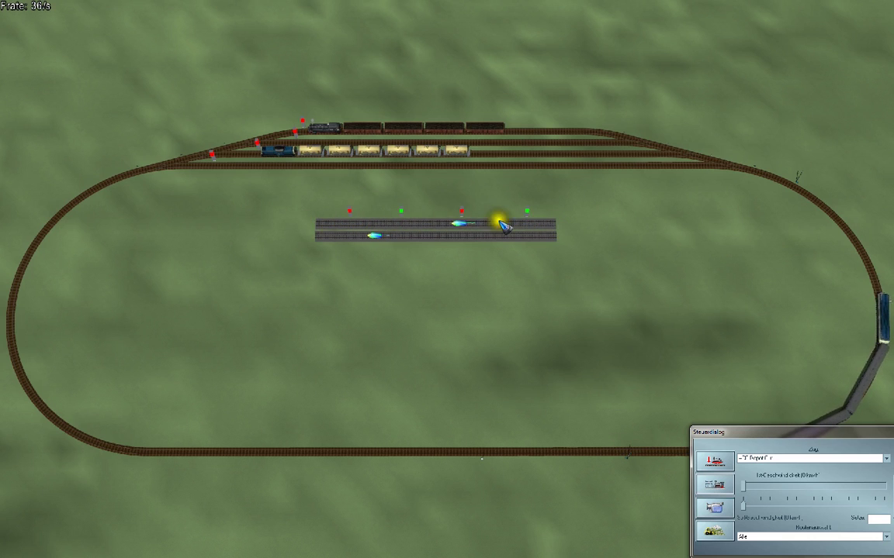
- Leave the 3D view for the 2D plan and show the signal contact points around the station's entry switches
key(Escape)
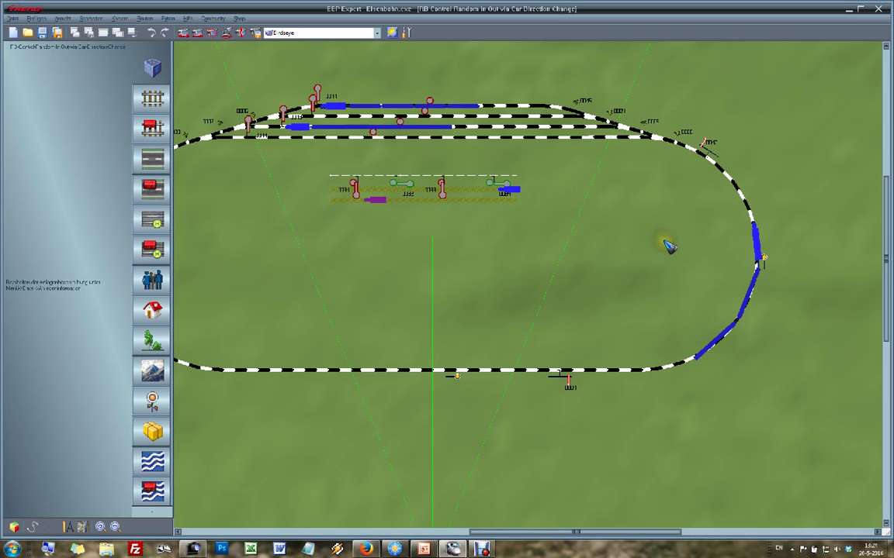
click(152, 401)
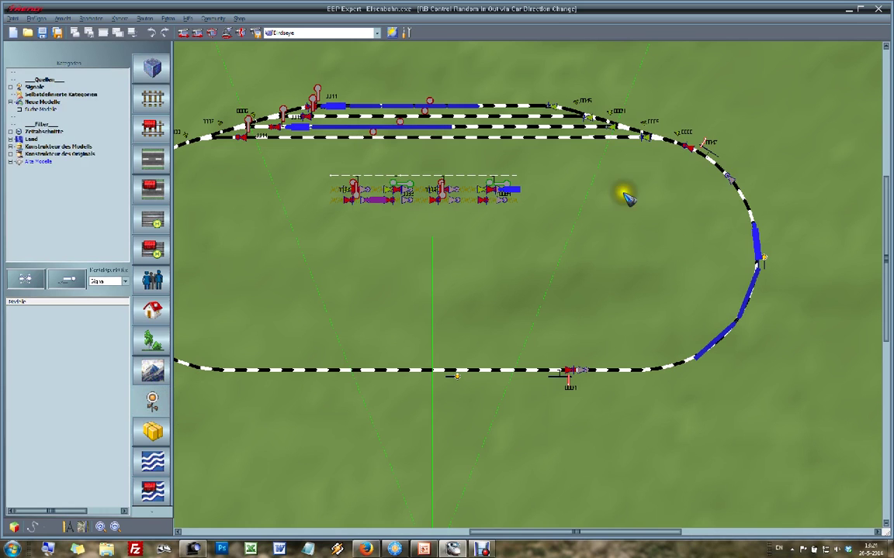
scroll(566, 145, up, 1)
key(Right)
key(Right)
key(Right)
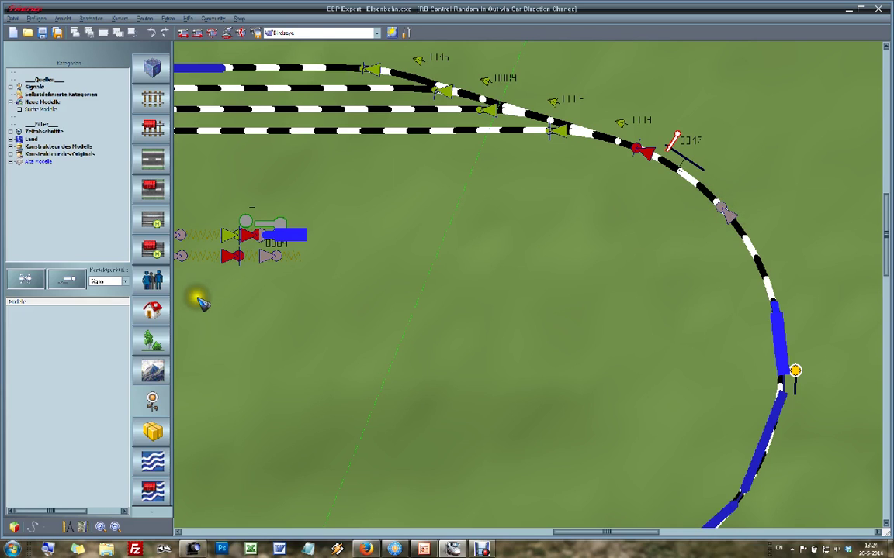
- Examine the signals and contact points on the control tracks below the station, dismissing the Windows color scheme prompt
key(Left)
key(Left)
key(Left)
key(Left)
key(Left)
key(Left)
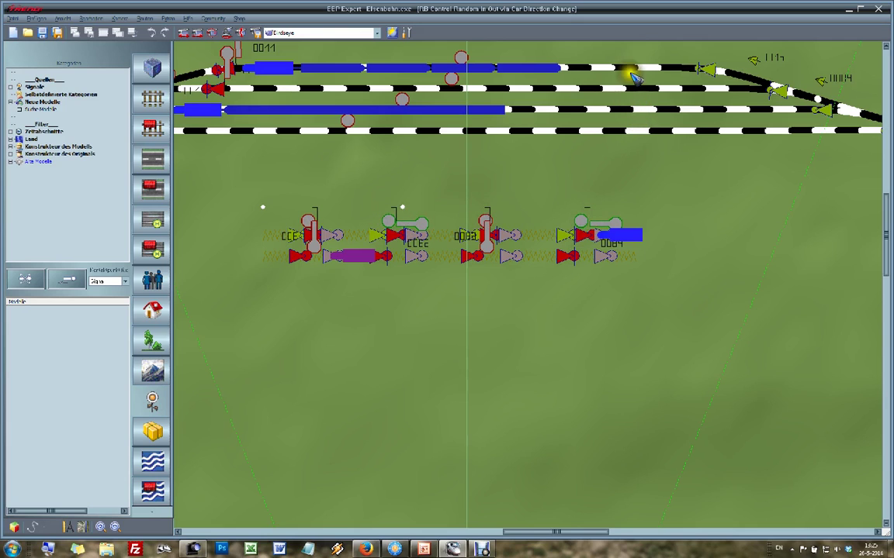
click(487, 190)
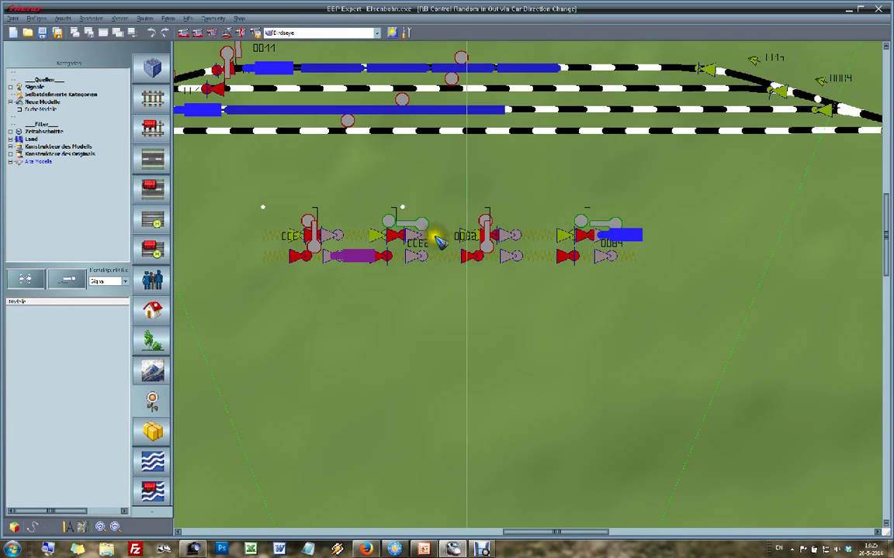
drag(308, 237, 284, 235)
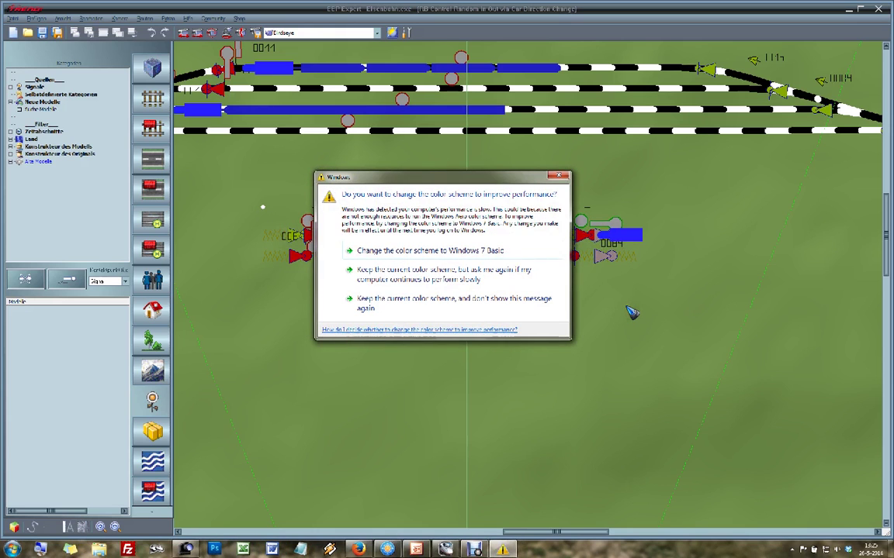
click(559, 176)
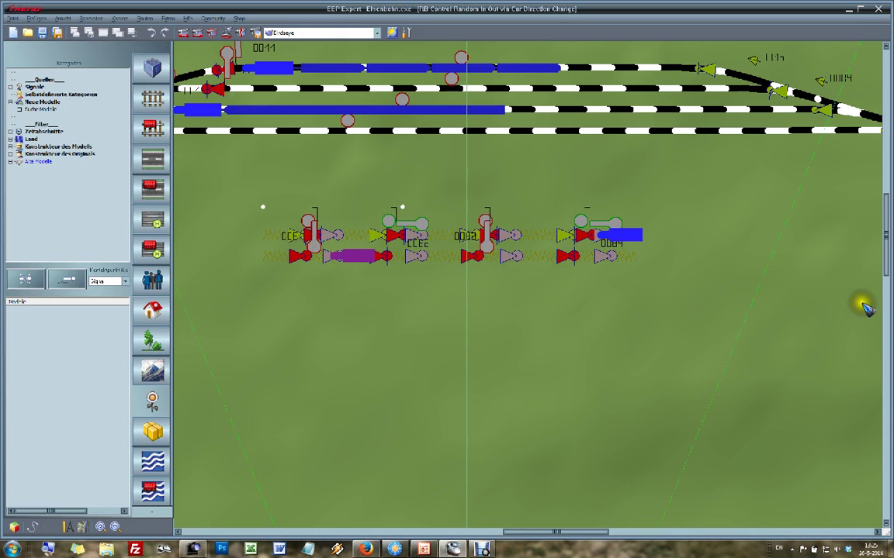
- Inspect the settings of the switch contact point beside the first control signal, 0081
key(Right)
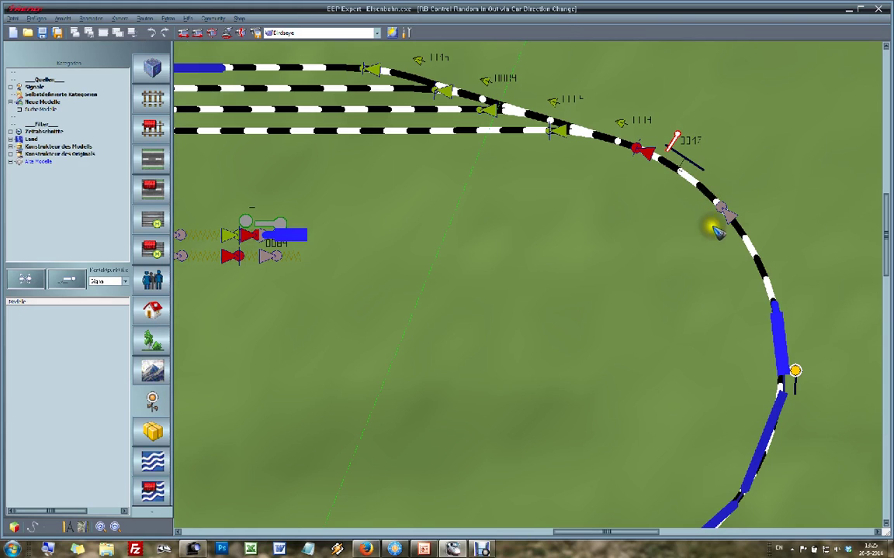
mouse_move(175, 305)
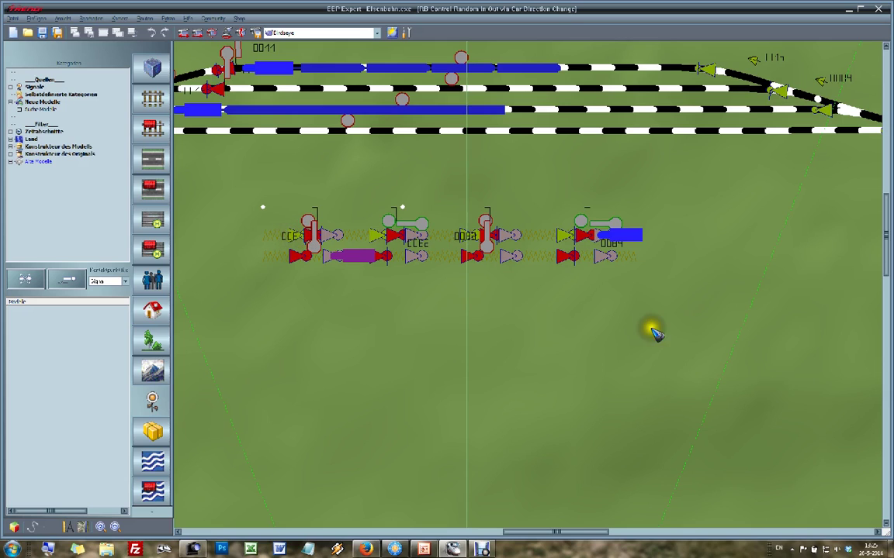
double_click(297, 237)
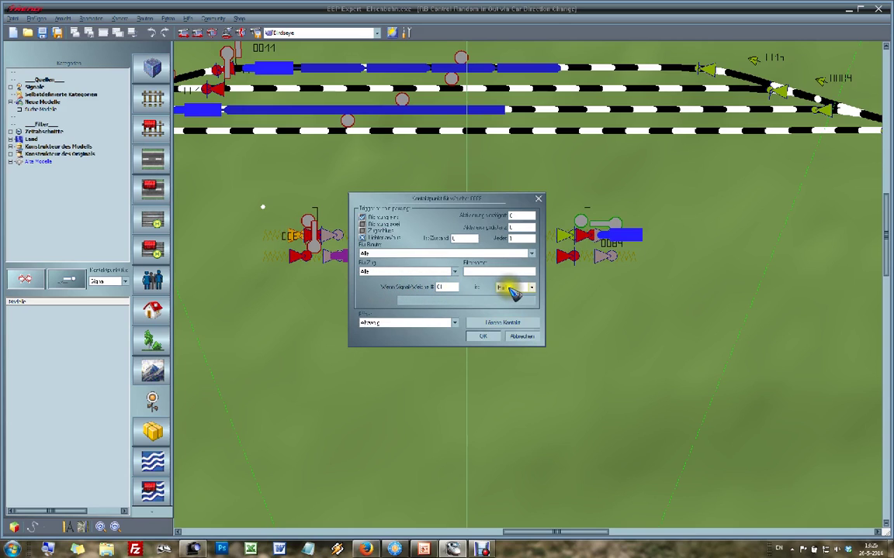
click(538, 202)
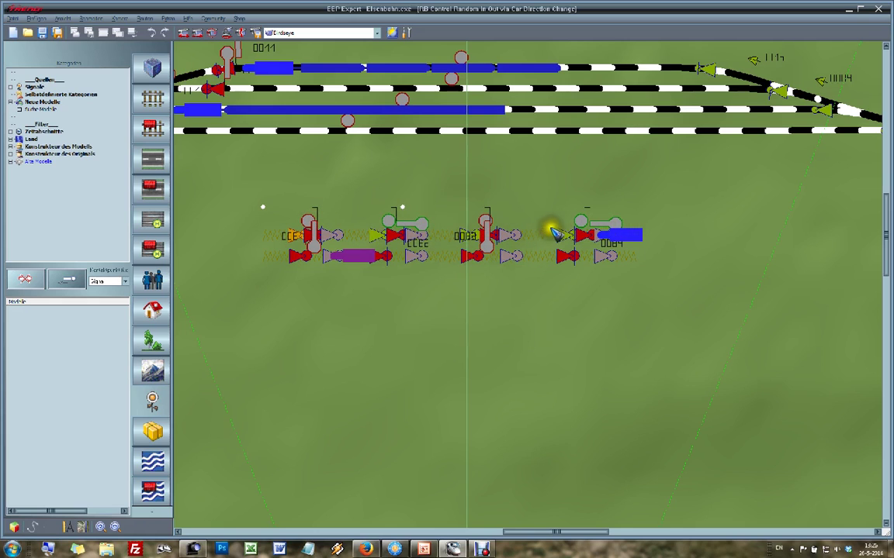
click(321, 221)
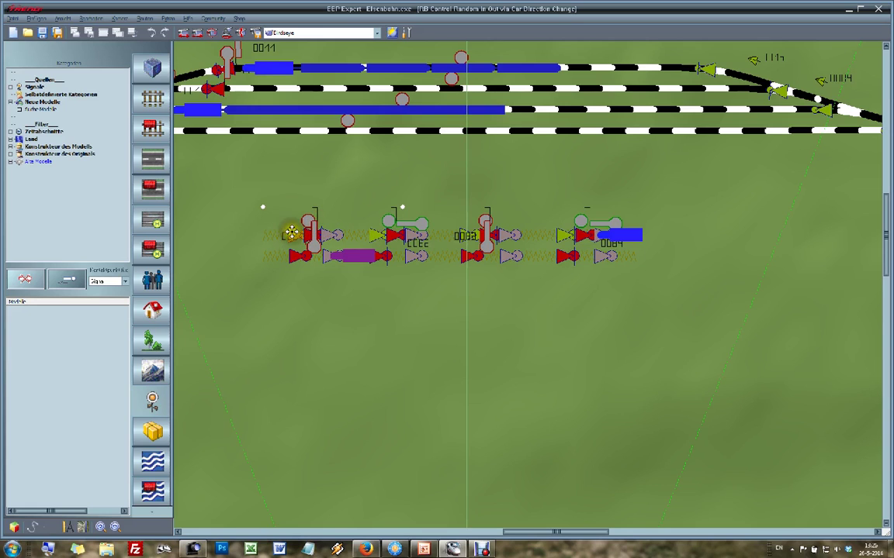
- Inspect the properties of the curved track before the station entry, checking its link to a switch or signal
mouse_move(869, 238)
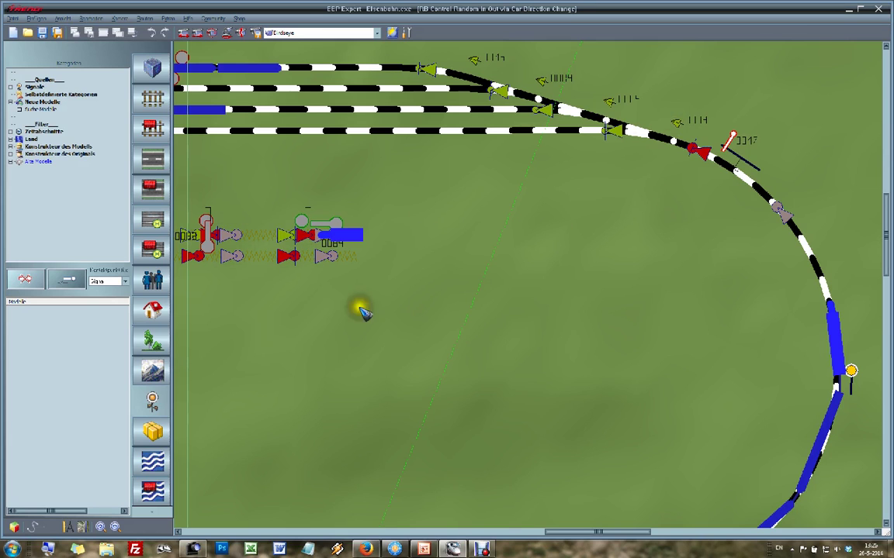
click(138, 98)
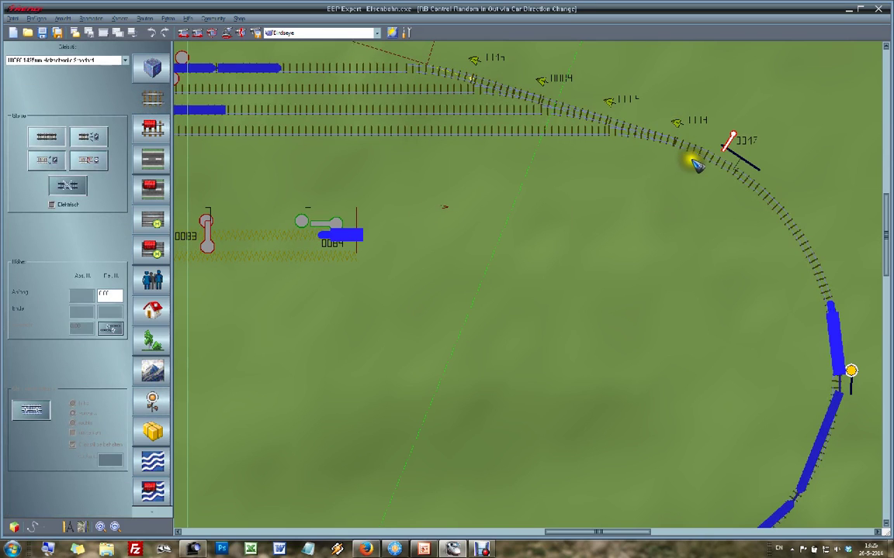
click(700, 151)
right_click(681, 309)
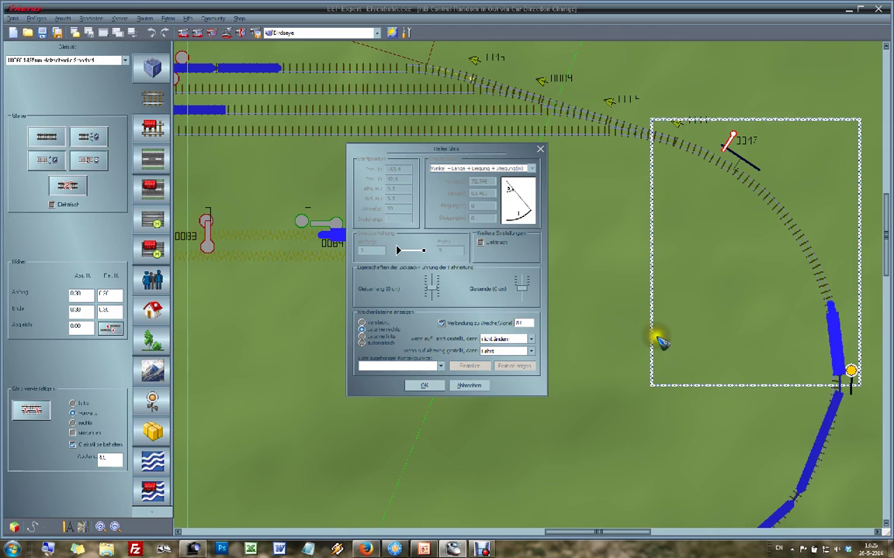
click(425, 386)
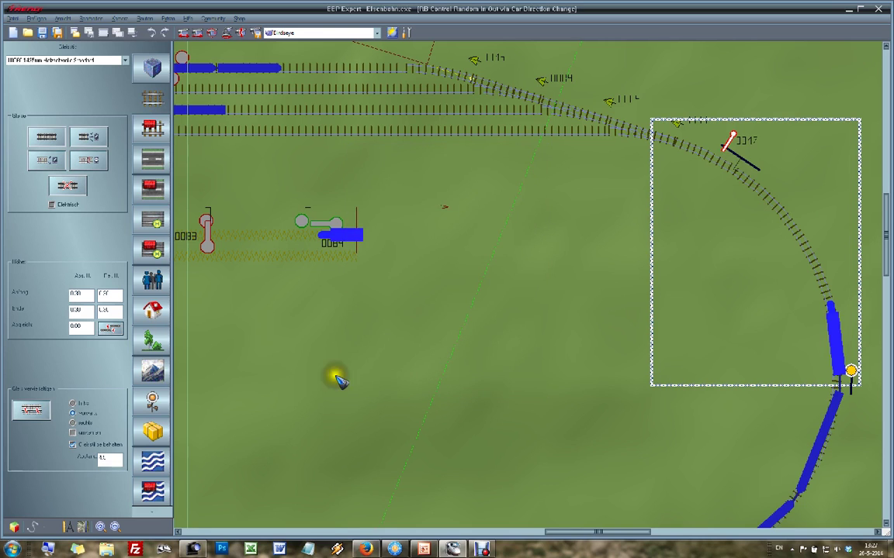
- Return to the signal view and examine control signal 0081 together with its neighbouring contact points
scroll(207, 356, left, 7)
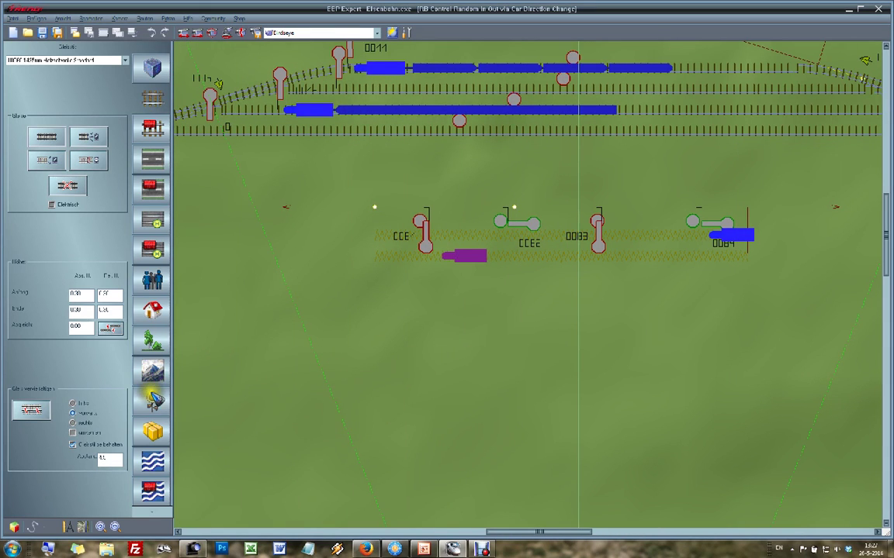
click(153, 399)
scroll(434, 240, up, 2)
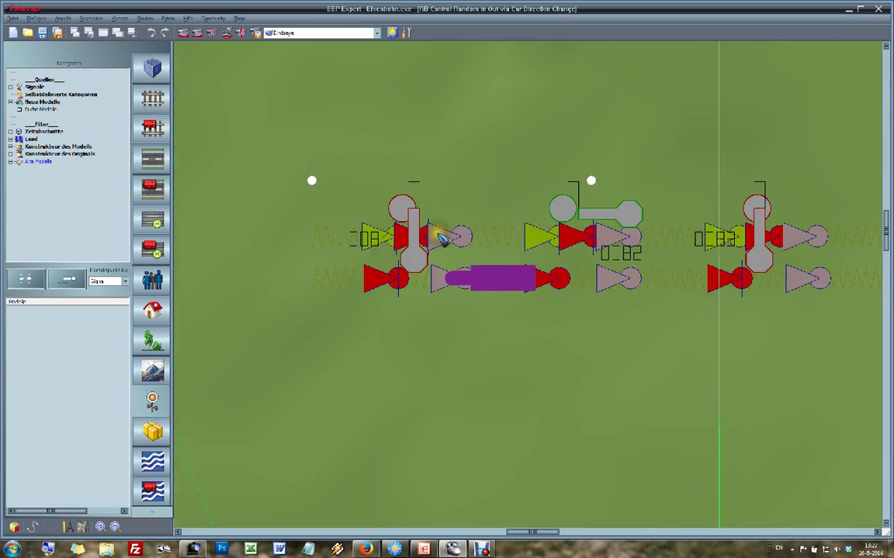
click(402, 256)
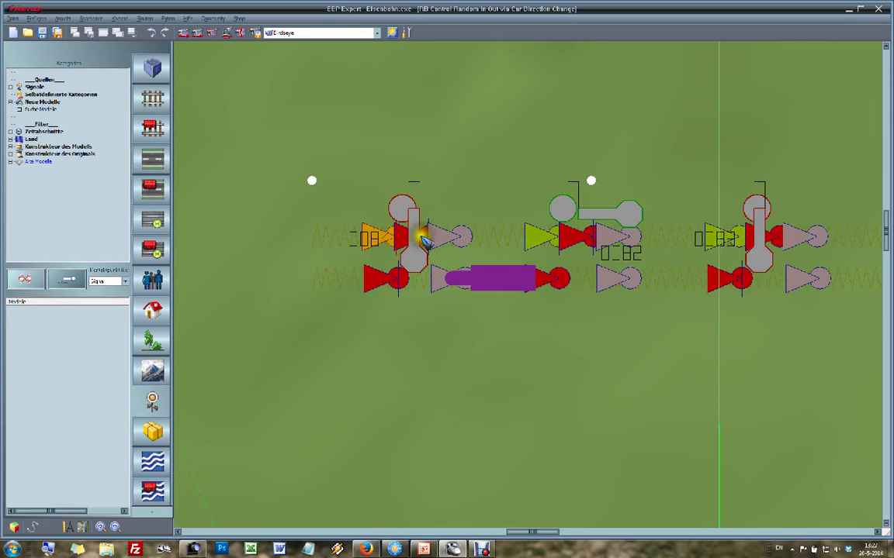
click(427, 242)
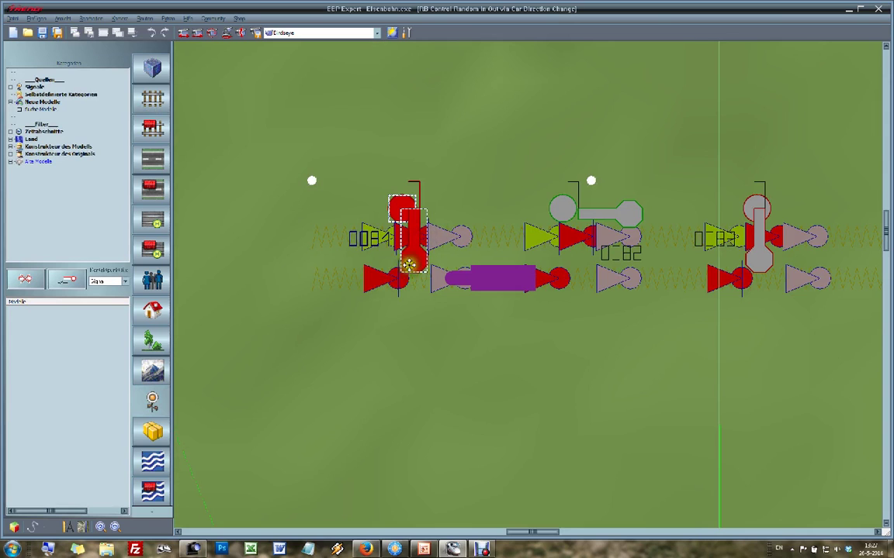
click(422, 335)
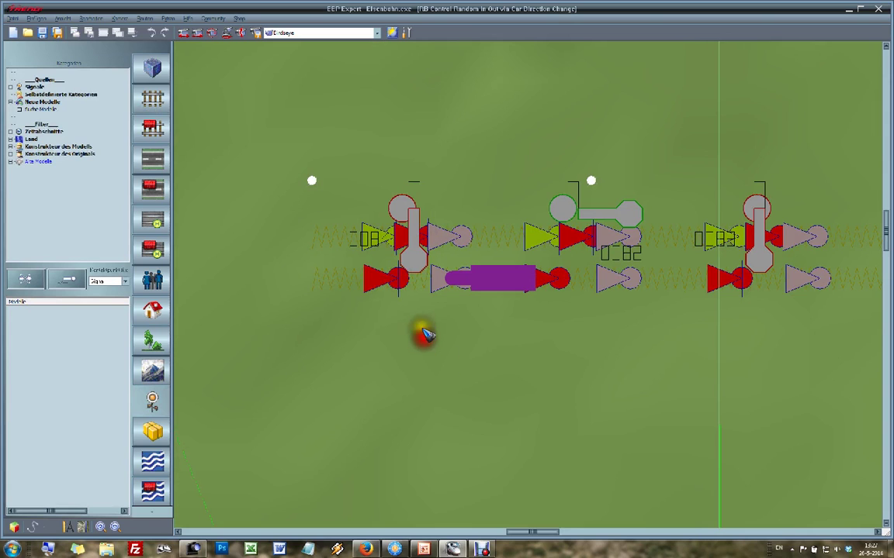
- Inspect the settings of the red signal contact point at control signal 0082
click(580, 243)
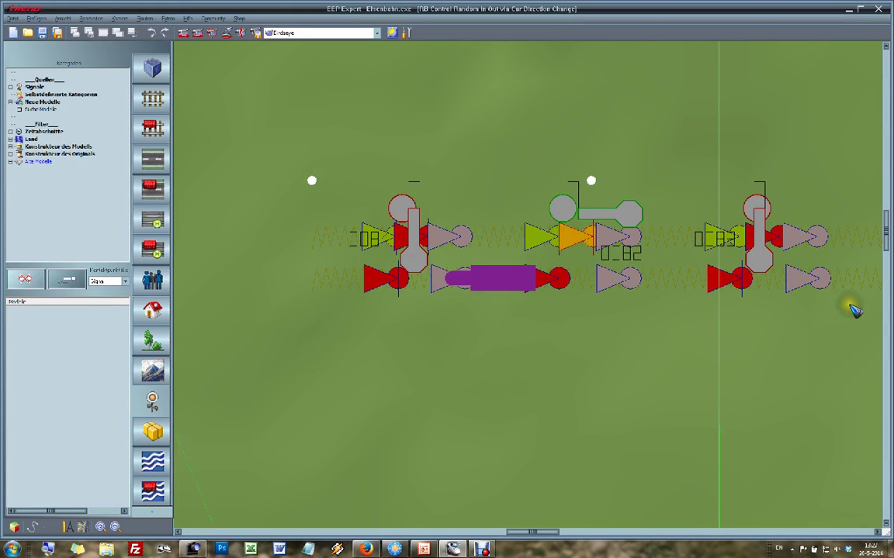
key(Right)
key(Right)
right_click(303, 236)
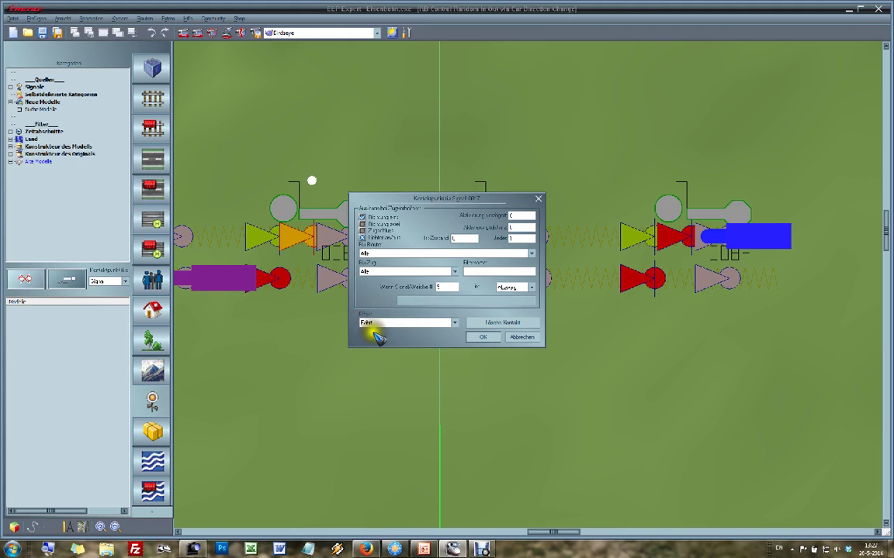
click(483, 337)
- Compare the station's entry switches with the control tracks, checking the switch condition in the red contact point at signal 0082
scroll(485, 339, down, 5)
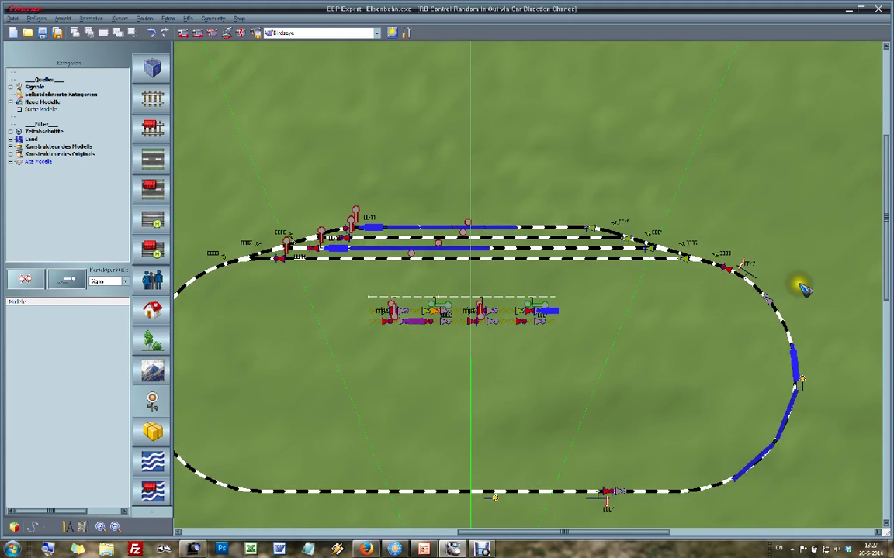
scroll(803, 289, up, 5)
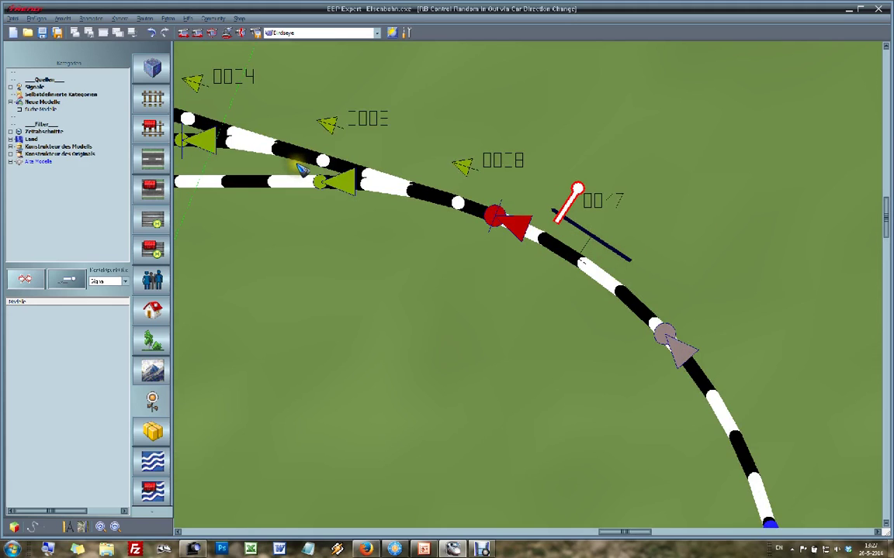
scroll(392, 367, down, 10)
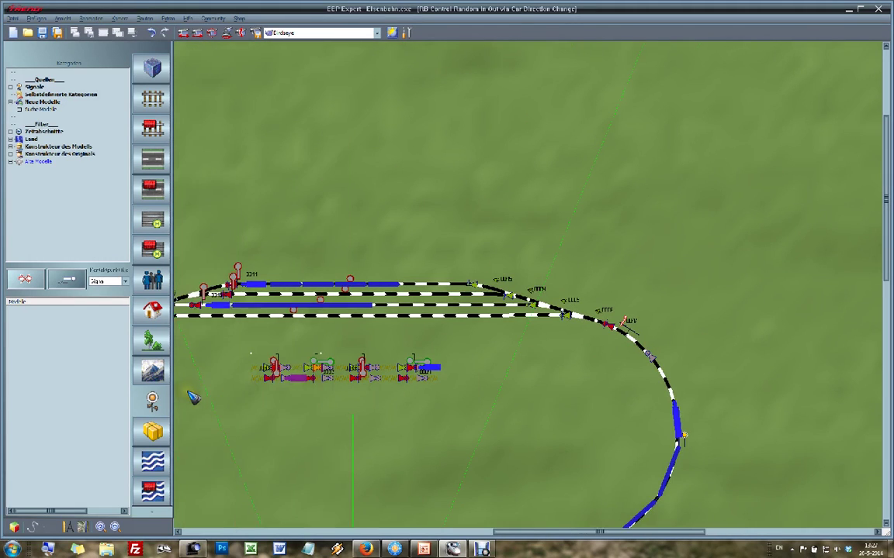
scroll(375, 367, up, 3)
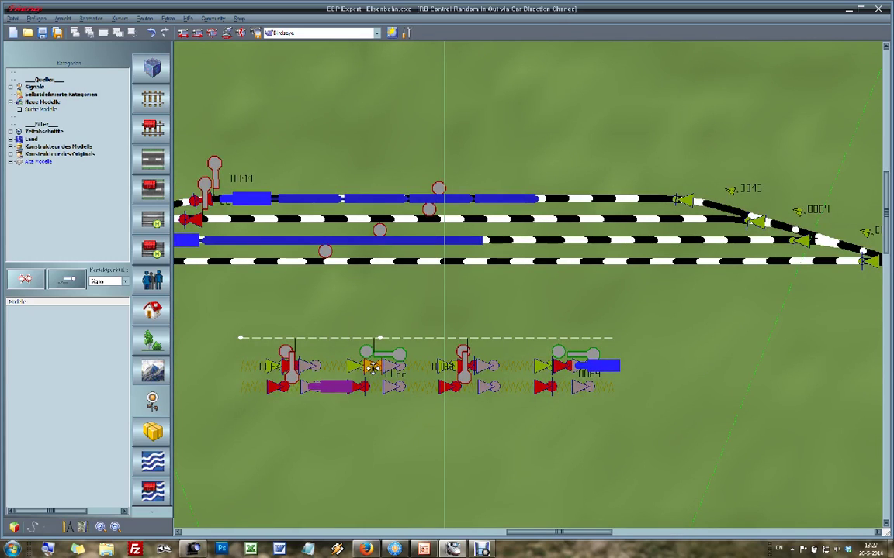
click(376, 370)
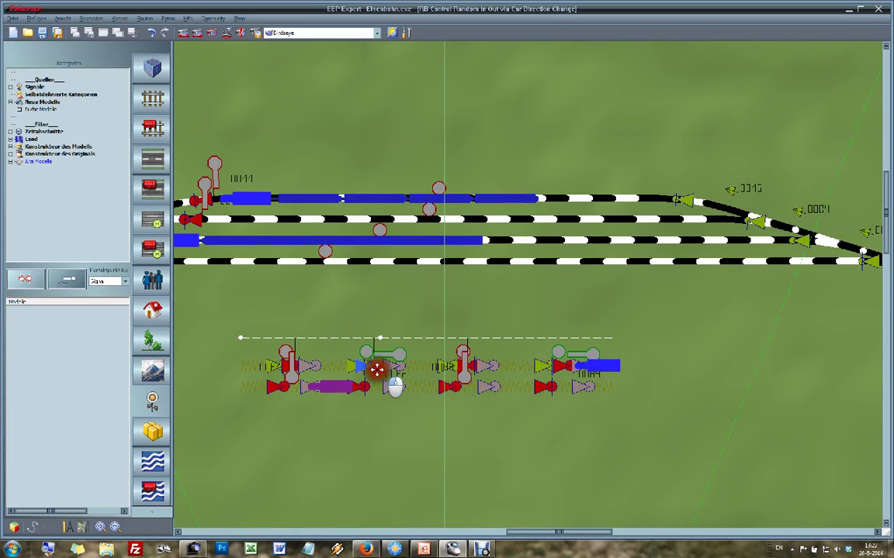
click(381, 371)
right_click(483, 335)
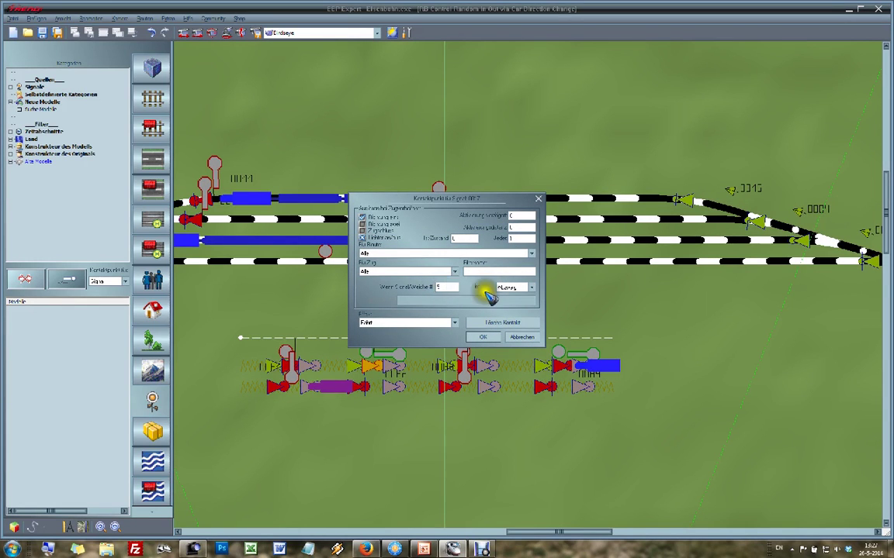
click(445, 288)
text(5)
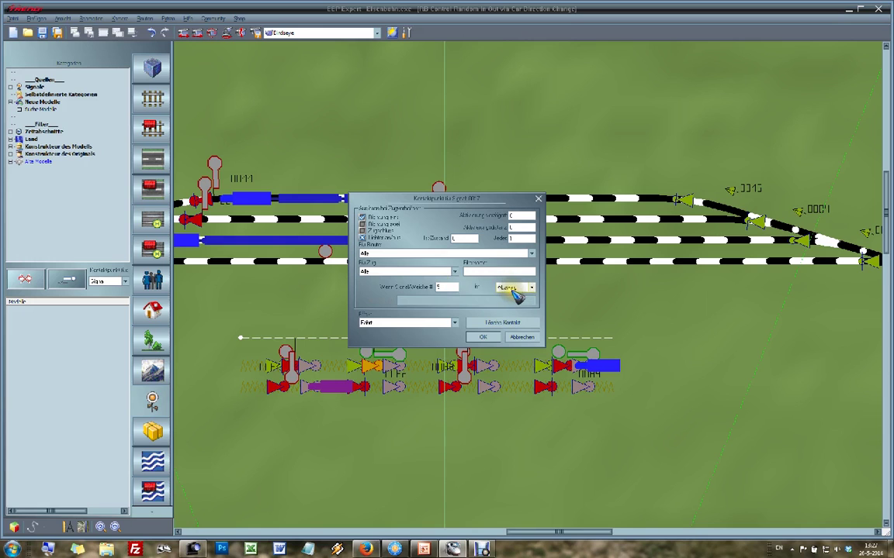
click(522, 338)
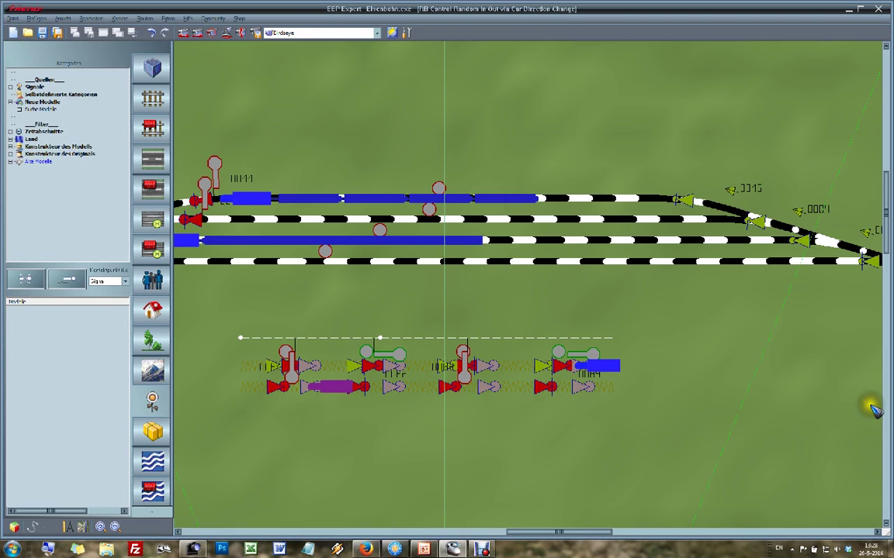
- Check the station's entry switches against the control tracks, and watch the running layout full screen in 3D from the East camera
scroll(875, 411, right, 4)
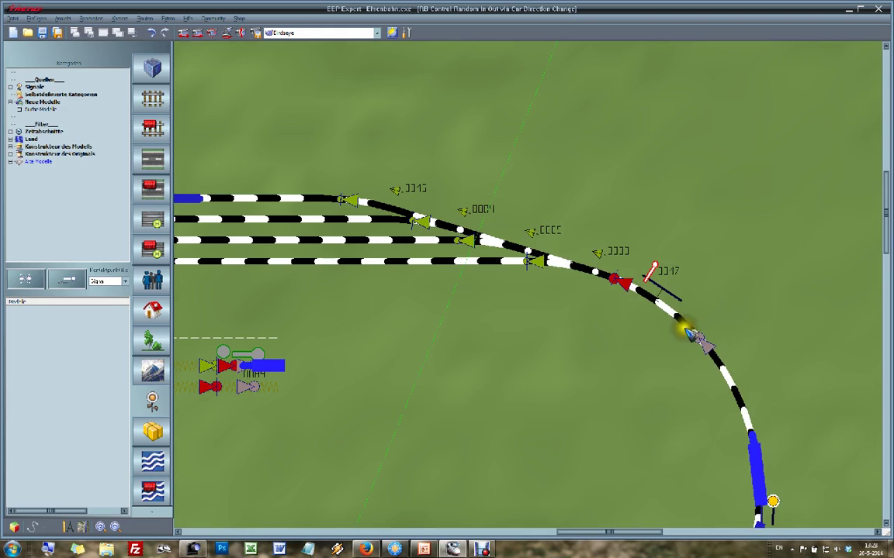
scroll(183, 422, left, 5)
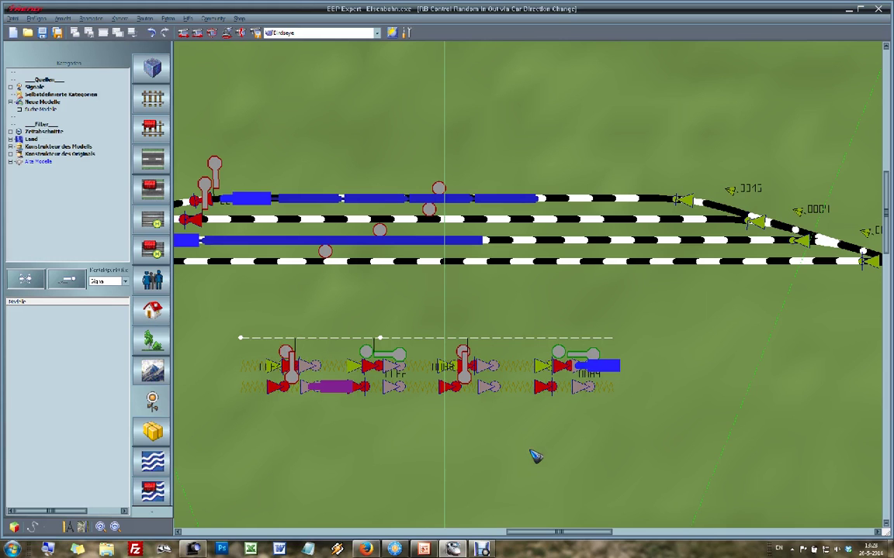
key(ctrl+3)
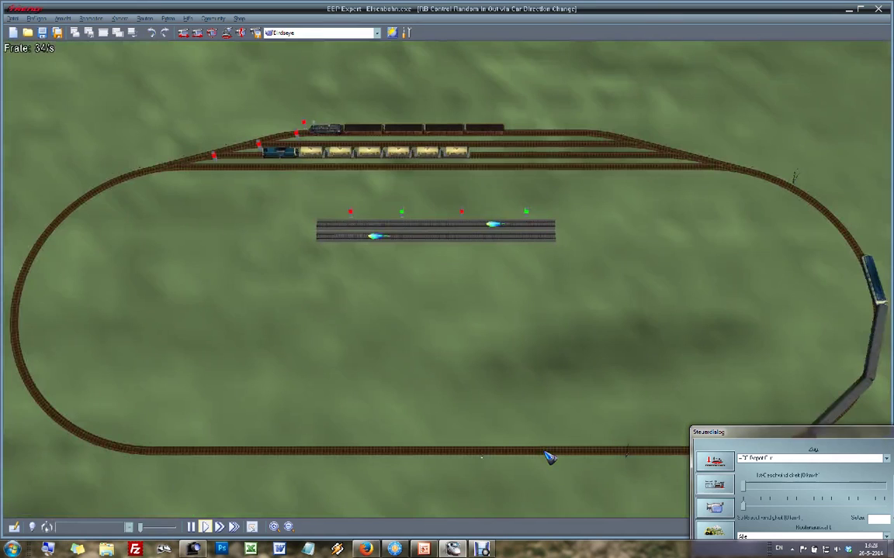
key(F11)
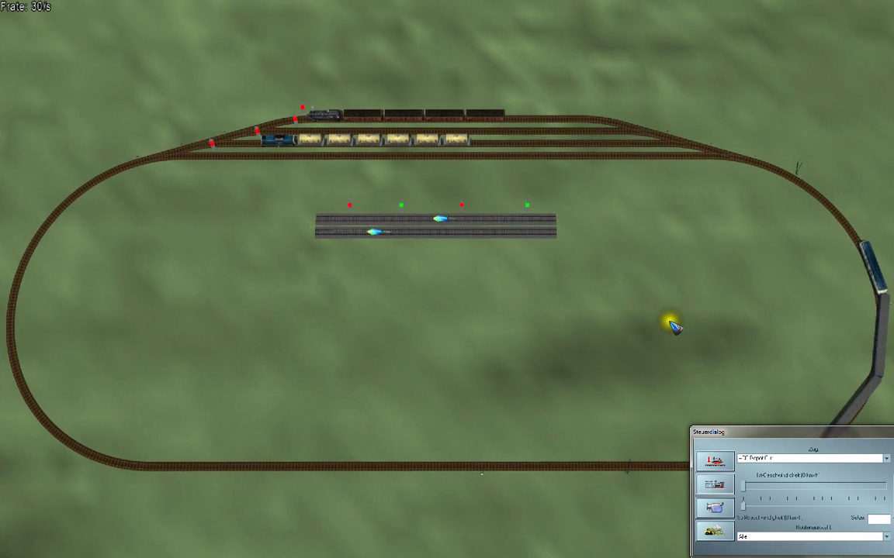
click(117, 1)
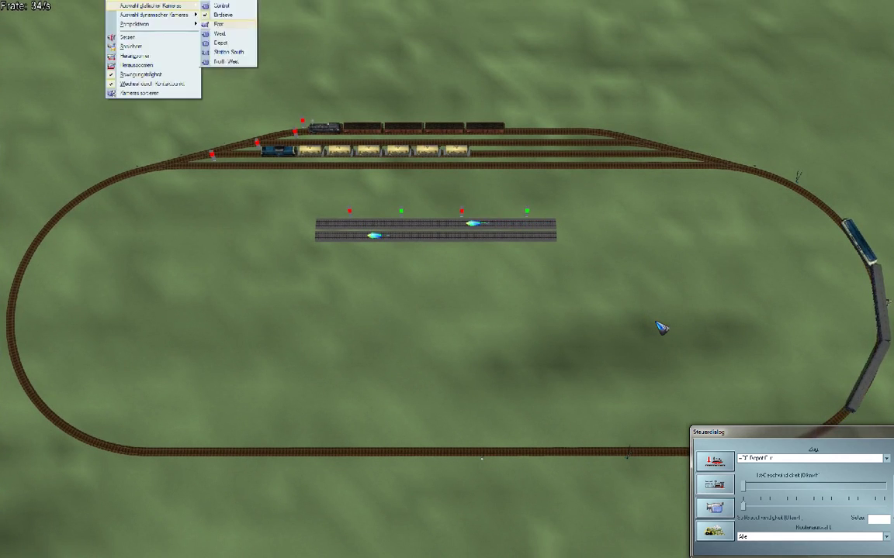
click(224, 23)
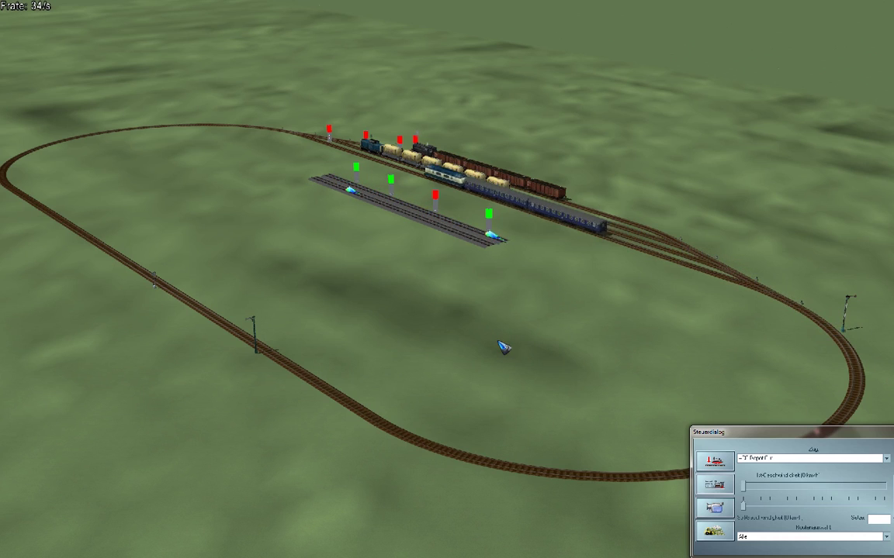
- From the Birdseye camera, start the stopped control car on the lower control track at 50 km/h, and leave full screen
click(117, 2)
click(142, 7)
scroll(513, 358, down, 3)
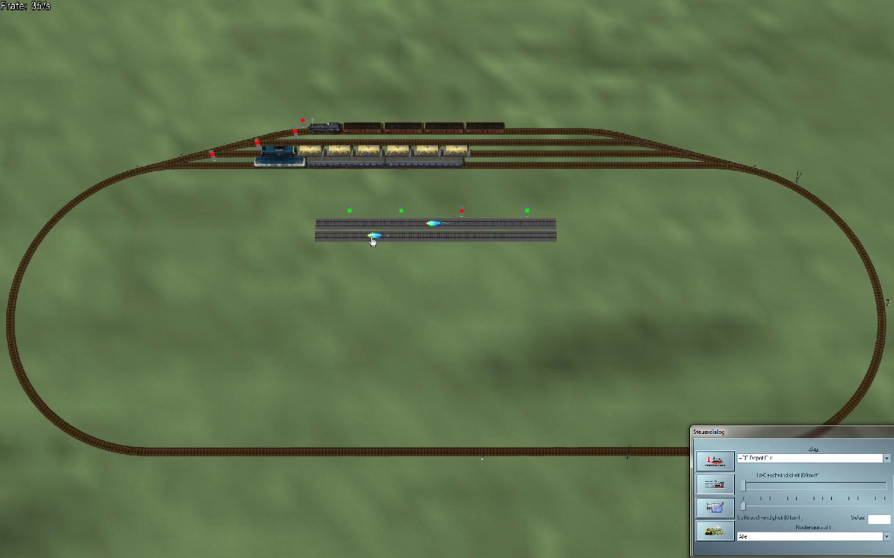
click(371, 238)
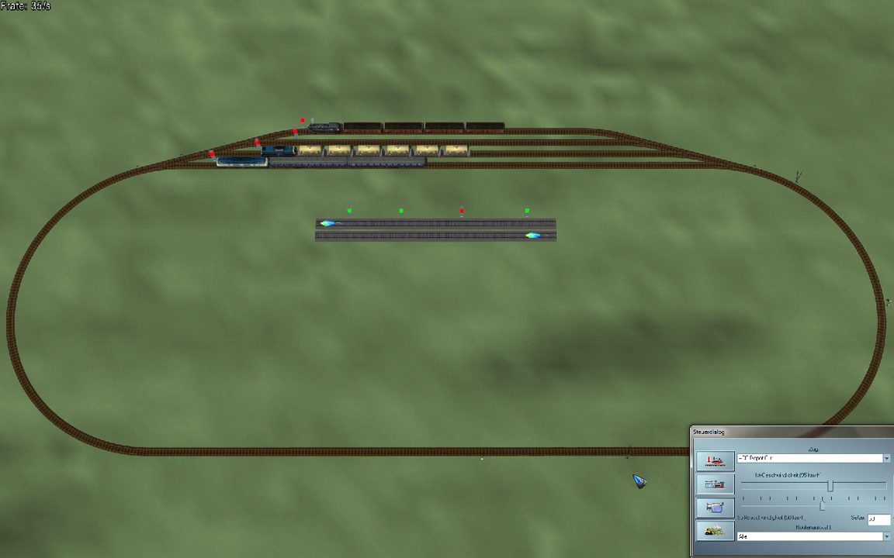
key(Escape)
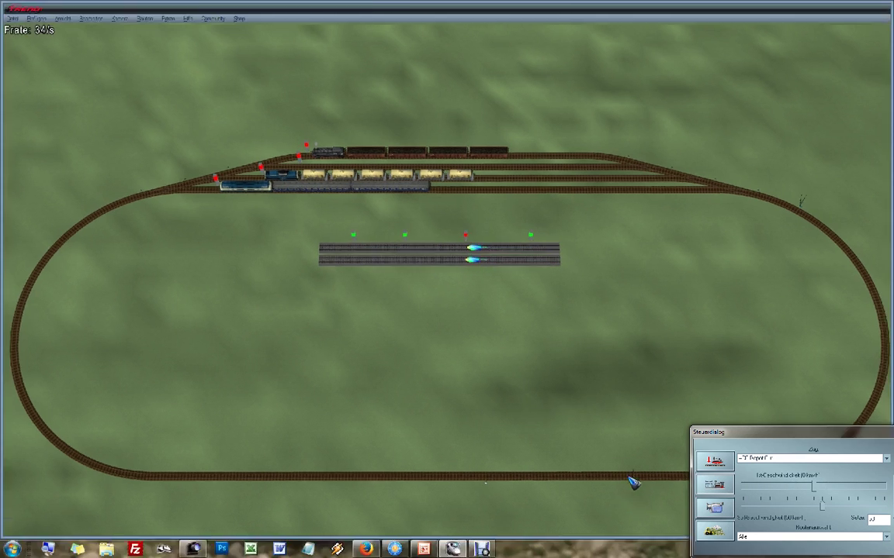
- In the signal plan, examine the signal and contact points on the lower straight in relation to the control tracks and station
scroll(532, 520, down, 6)
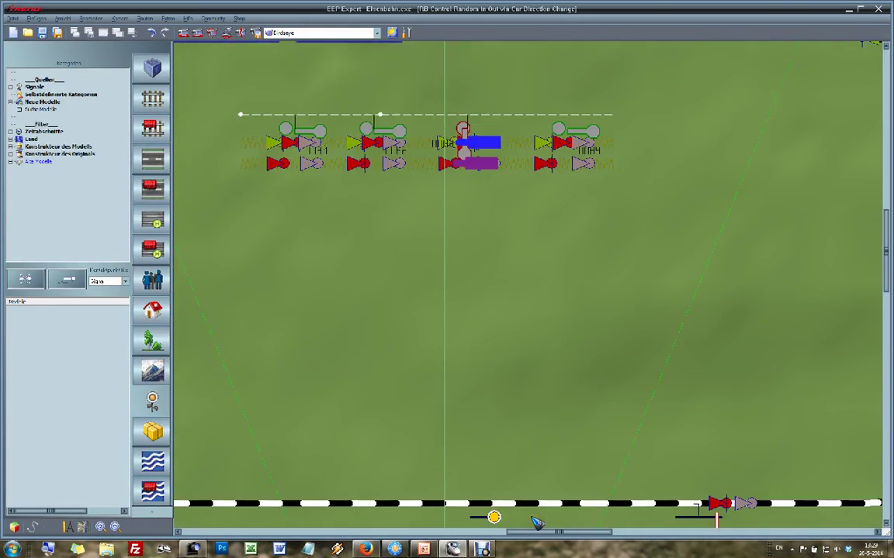
scroll(850, 400, right, 4)
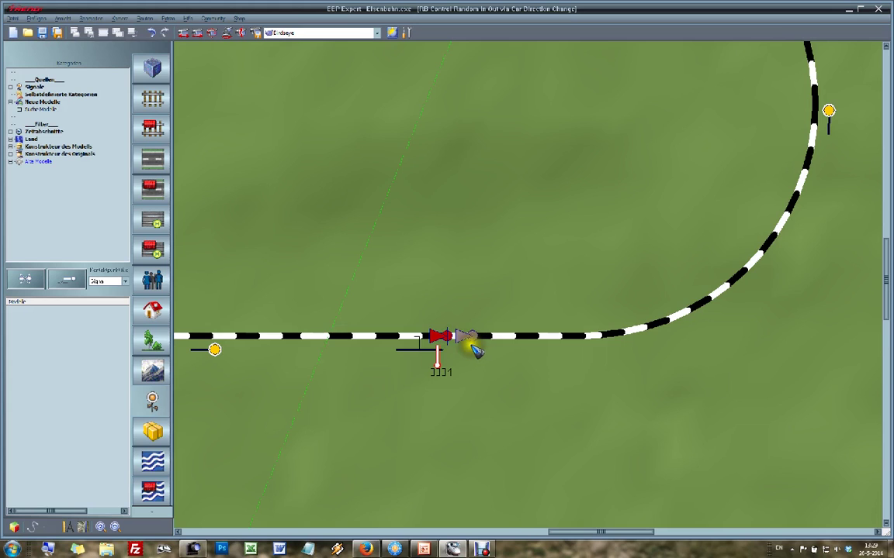
scroll(475, 351, down, 2)
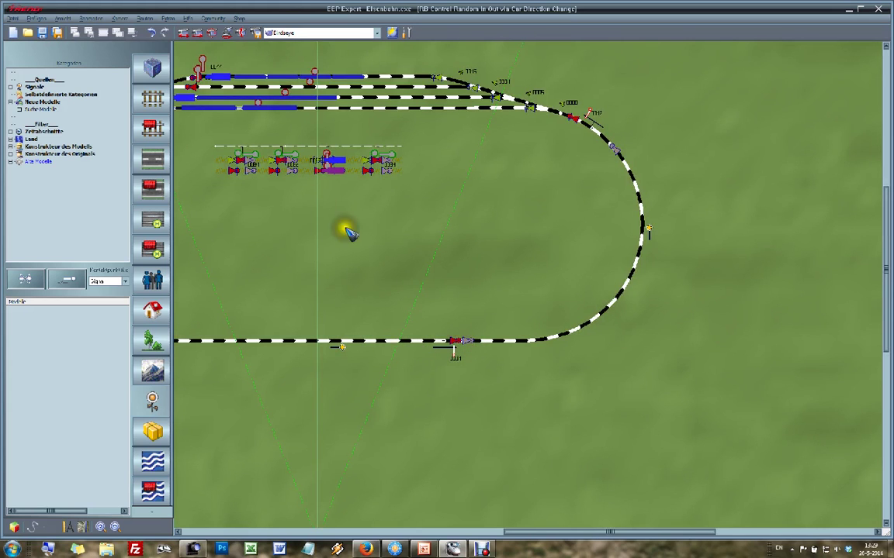
key(Left)
key(Left)
key(Left)
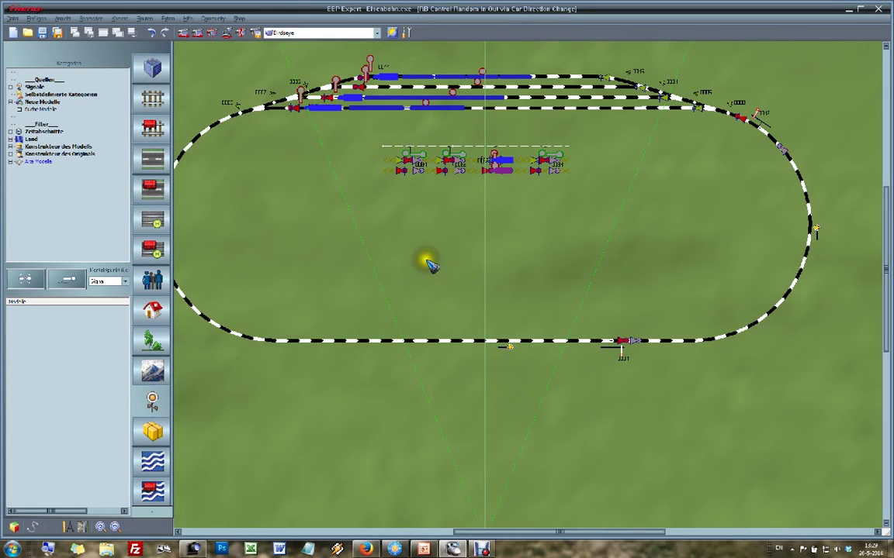
scroll(499, 56, up, 3)
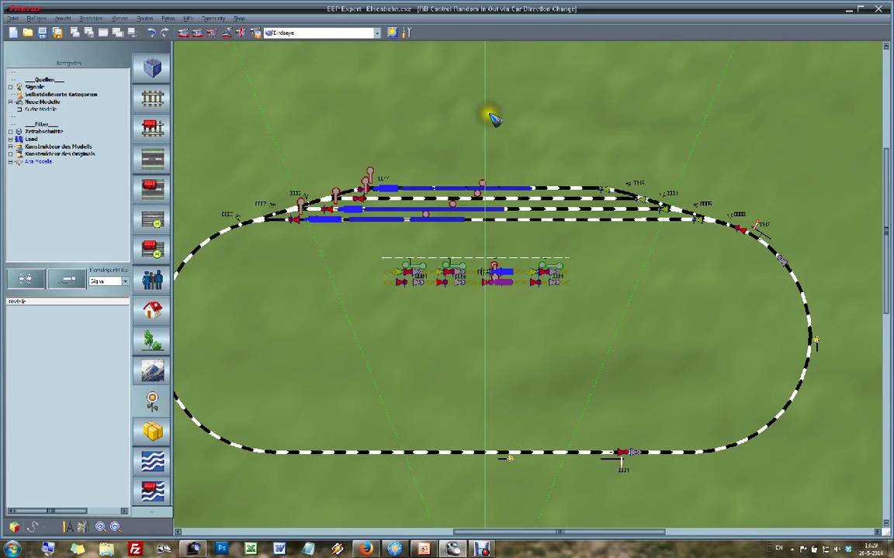
- Return to the 3D view with the train control dialog moved clear of the track, and switch to the East camera
key(ctrl+e)
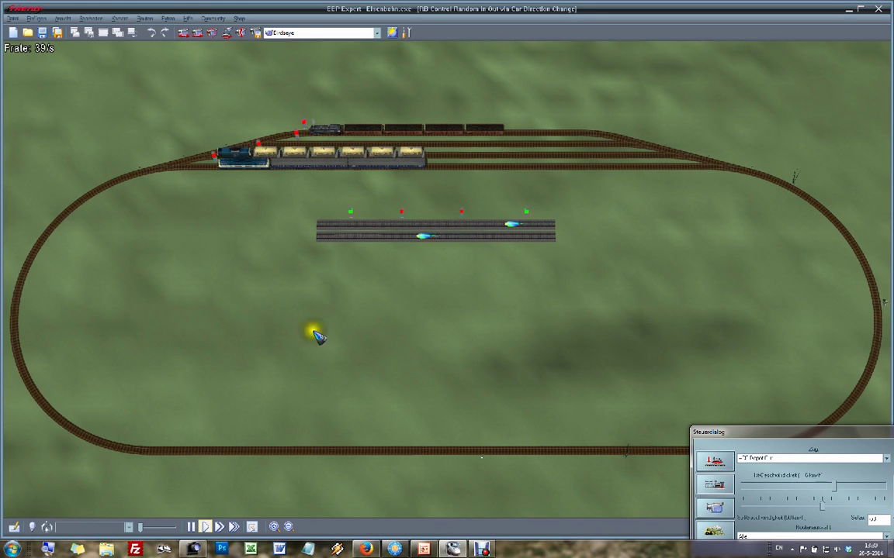
drag(770, 428, 817, 472)
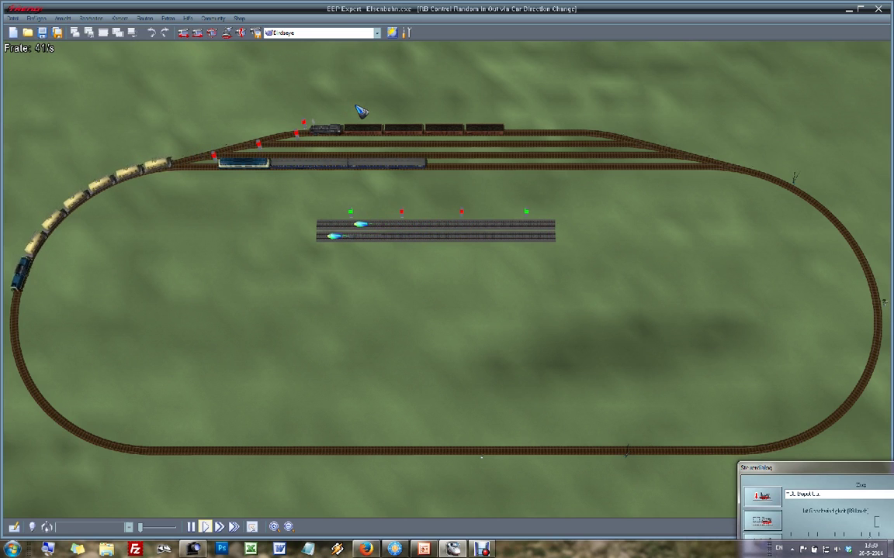
key(alt+k)
key(Return)
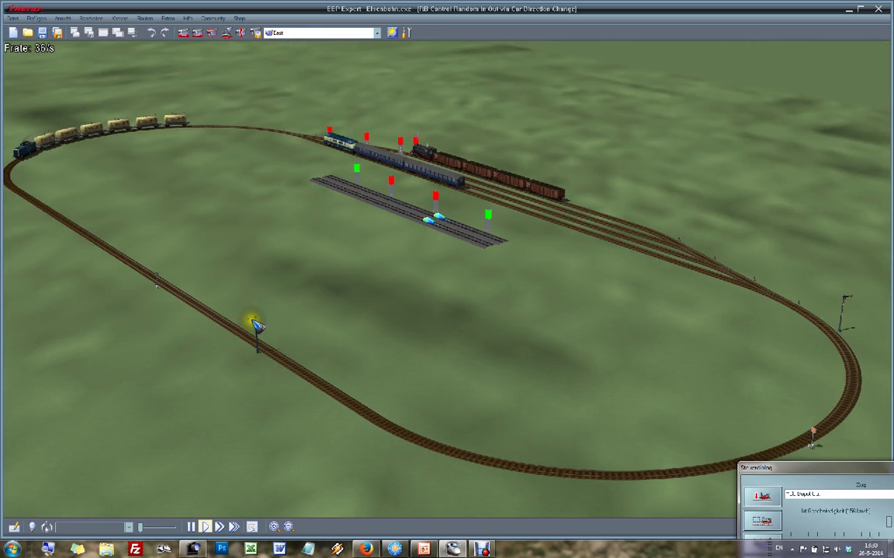
- Watch full screen how the control cars and signals govern train exit and entry, using the East and Control cameras
click(252, 320)
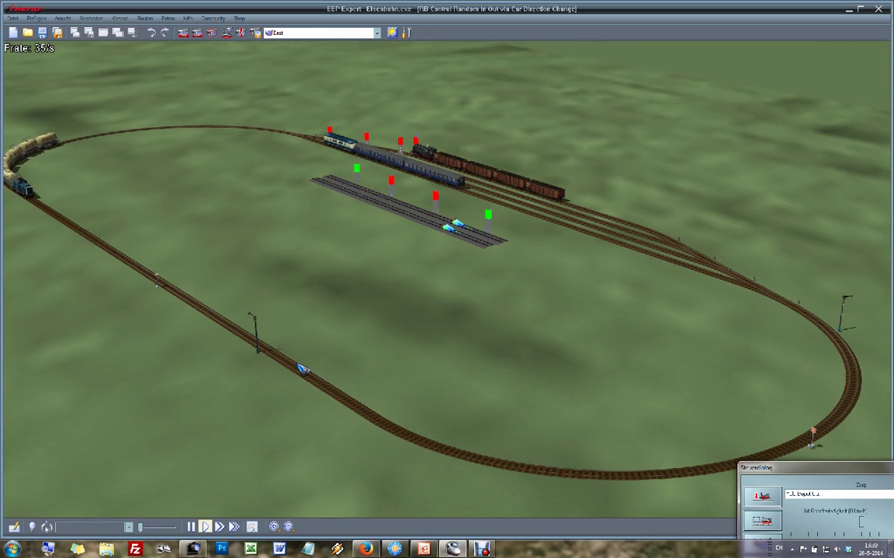
click(295, 363)
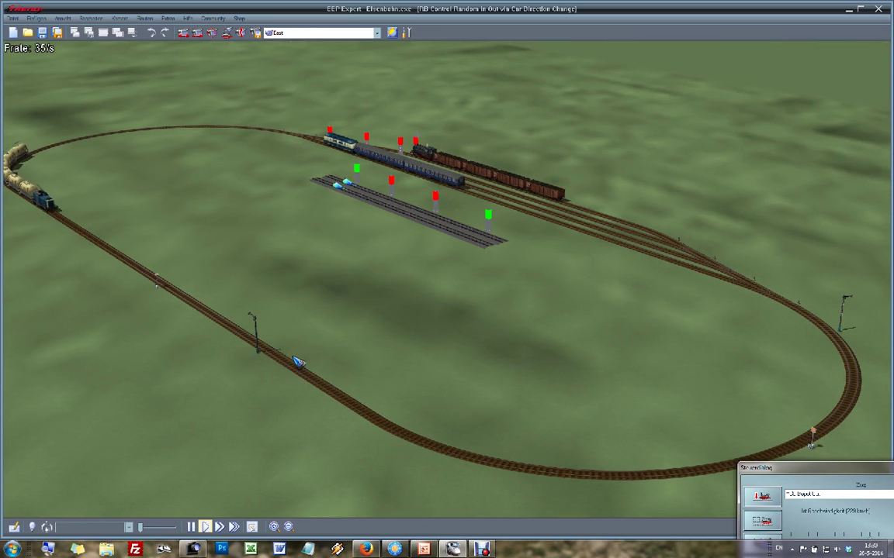
key(F11)
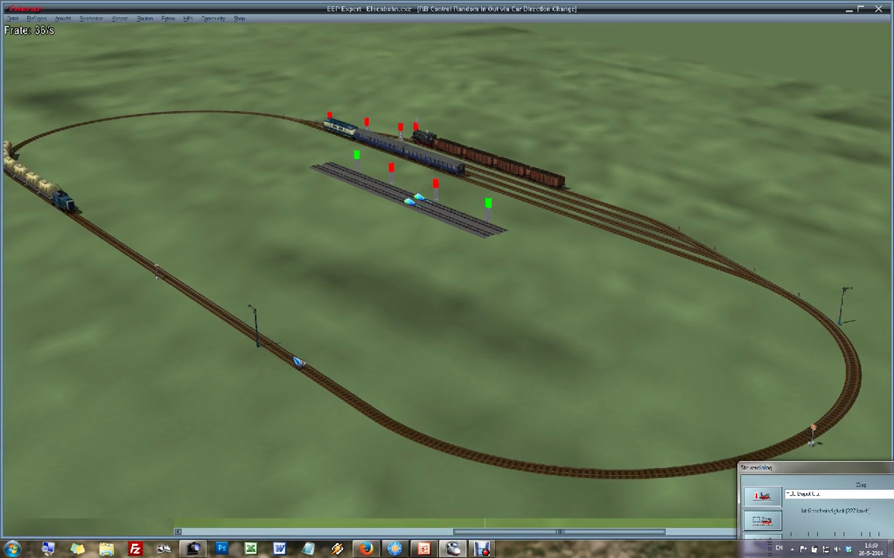
click(293, 357)
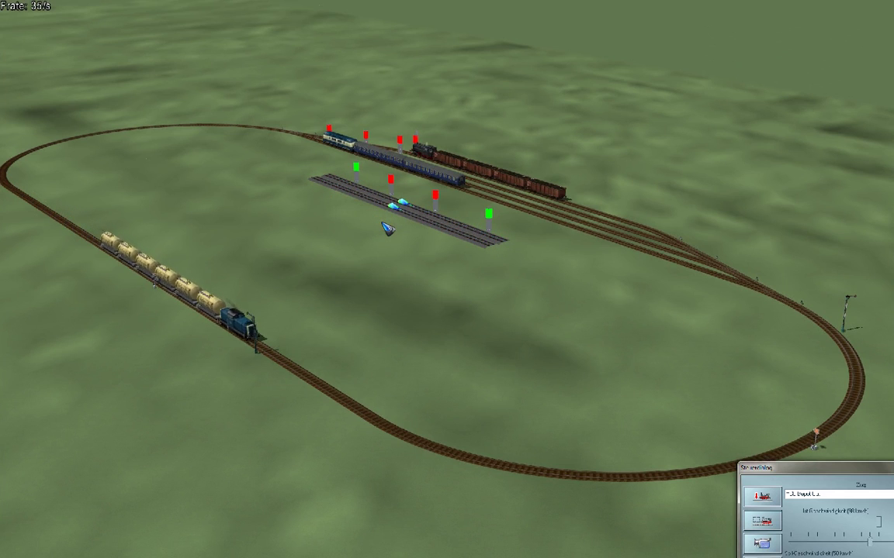
click(366, 221)
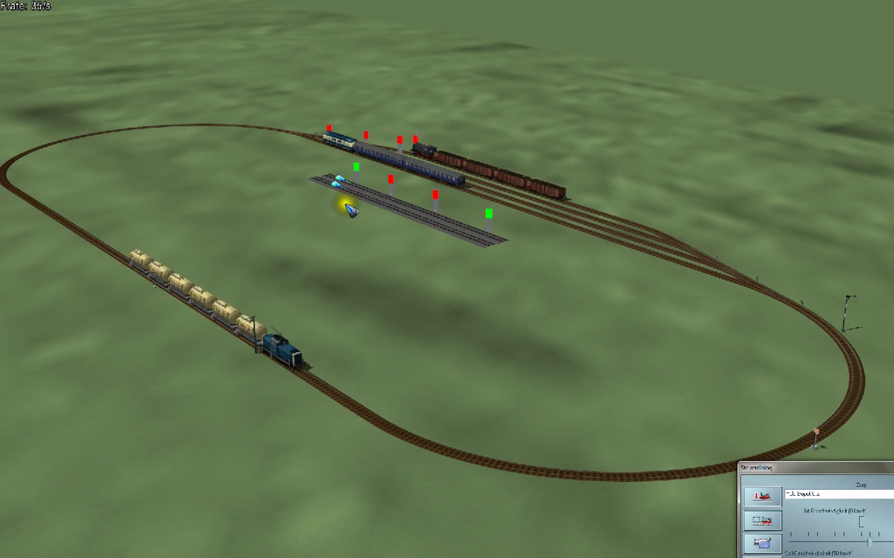
click(488, 214)
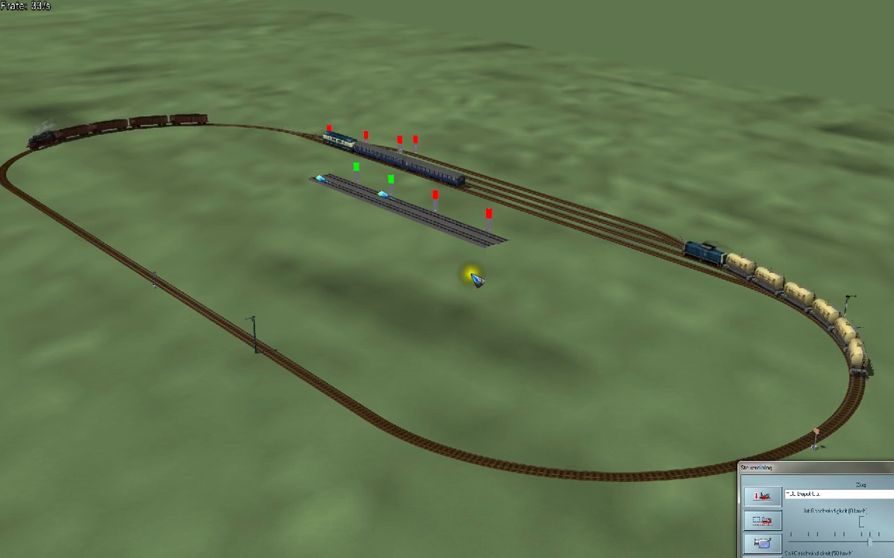
key(1)
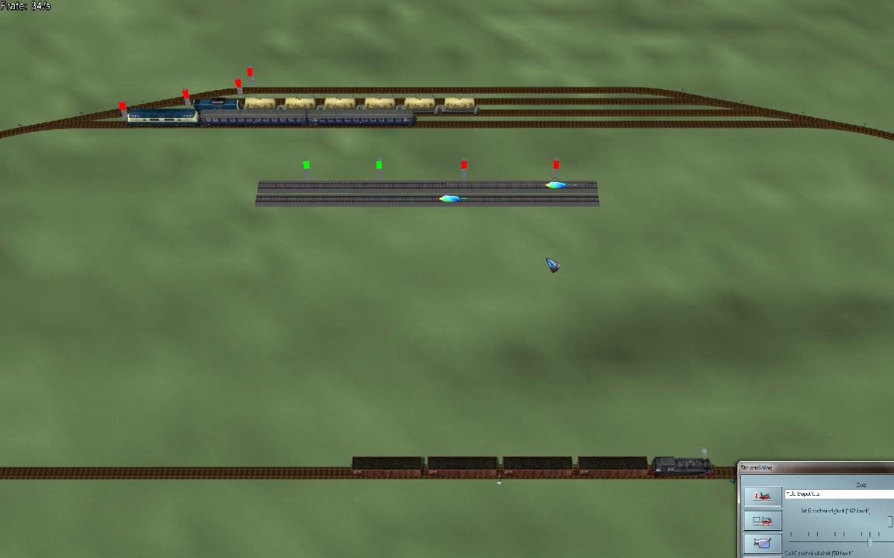
key(Escape)
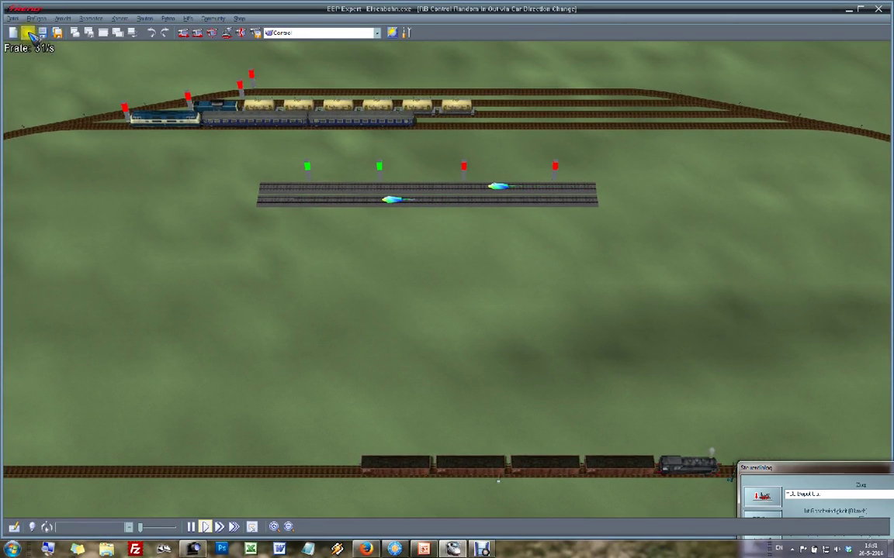
- Open the layout RB Control Circuit Explanation Full and show it from the Birdseye camera
click(28, 33)
click(479, 304)
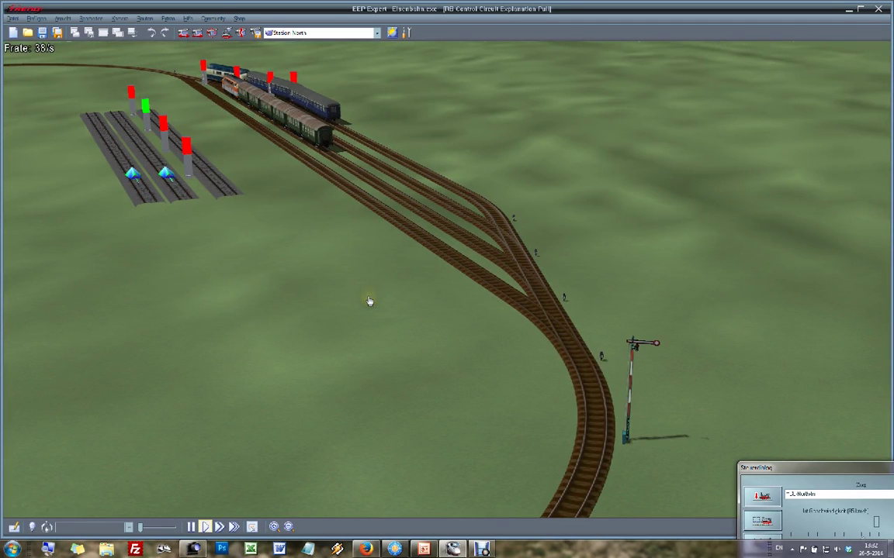
key(1)
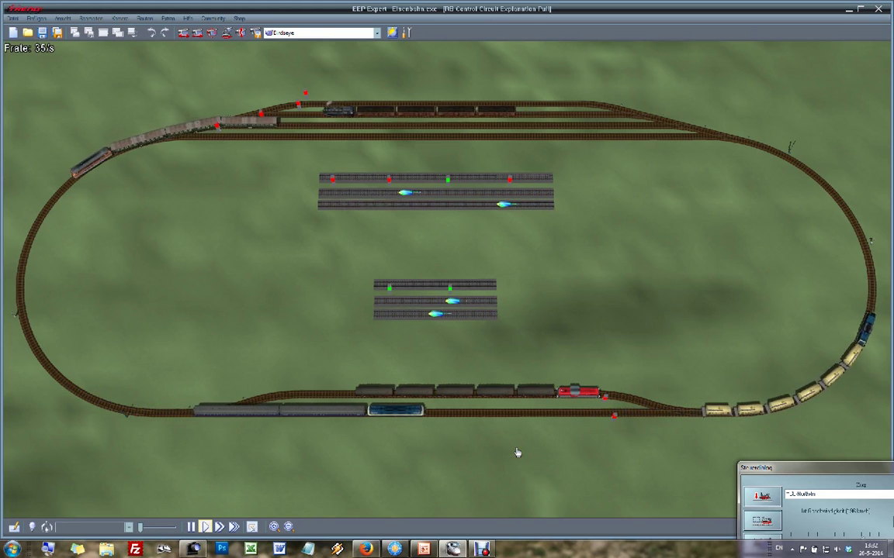
- Watch the trains and both control circuits of the two-station layout full screen from the East camera
click(333, 34)
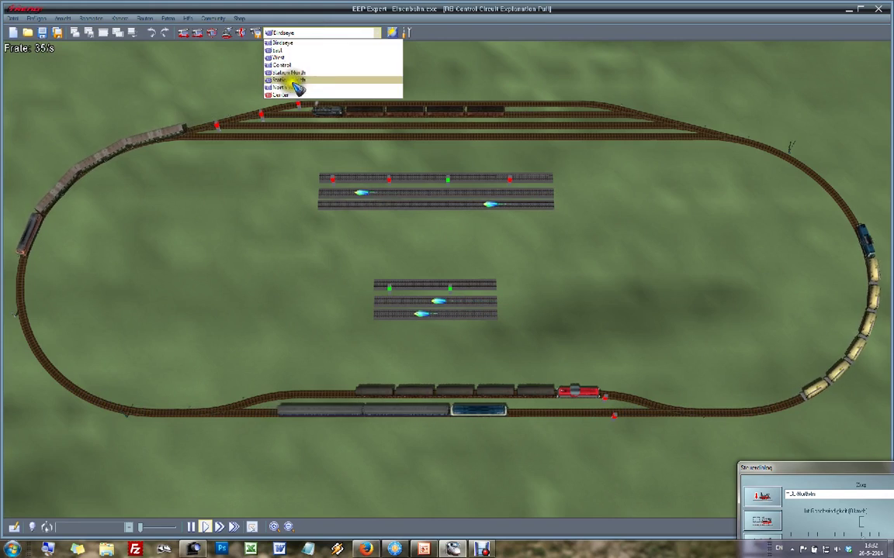
click(283, 49)
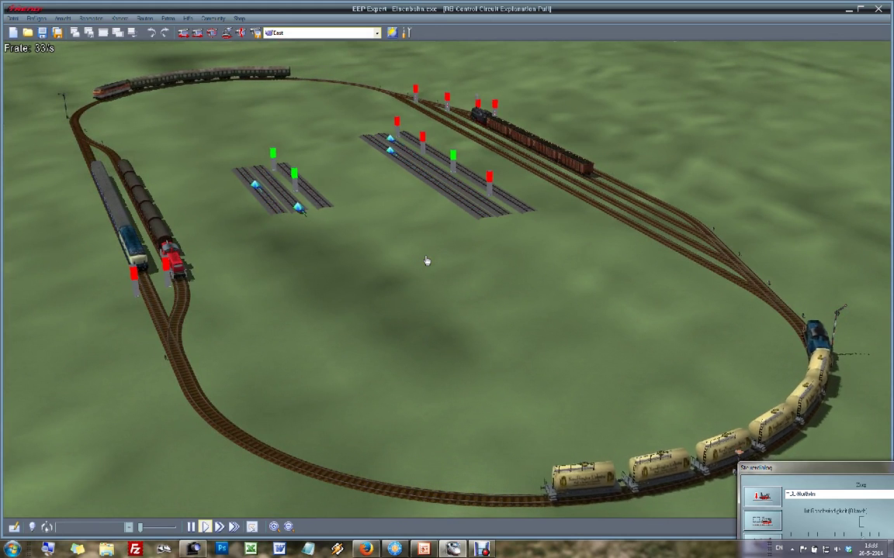
key(F11)
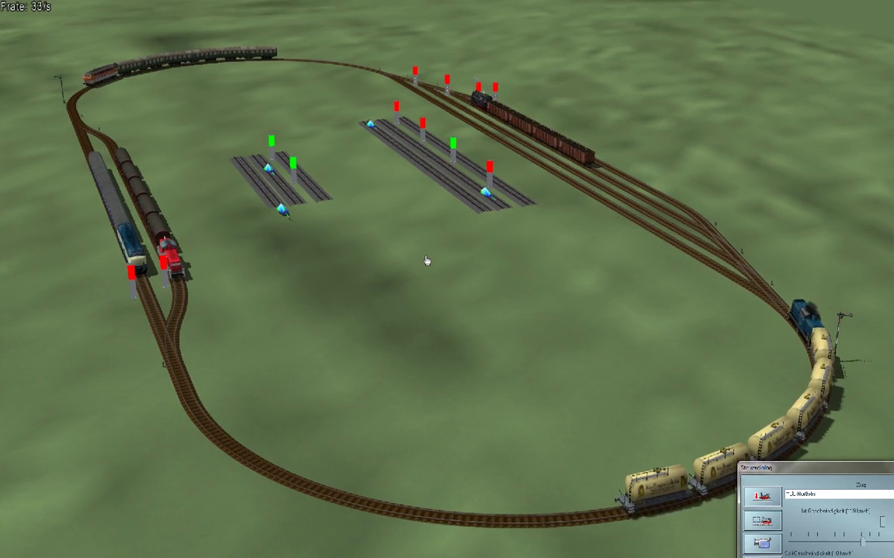
click(664, 395)
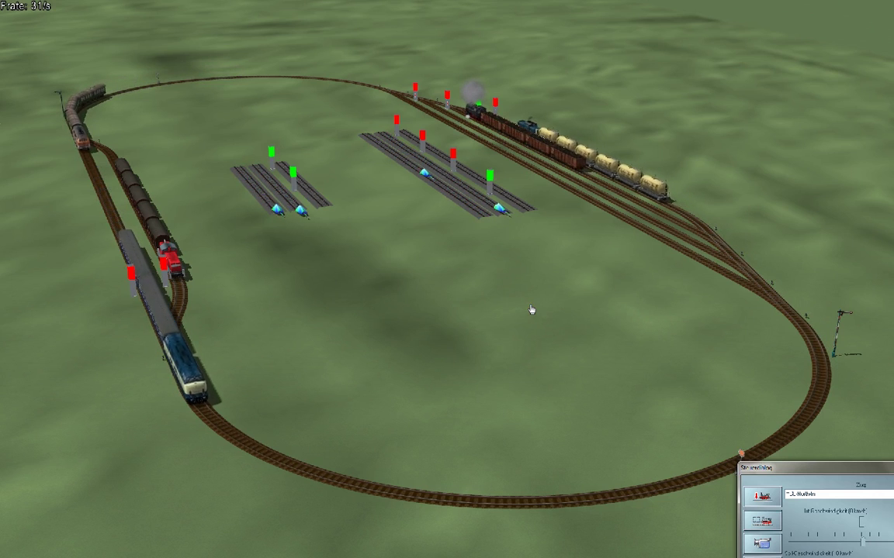
click(471, 307)
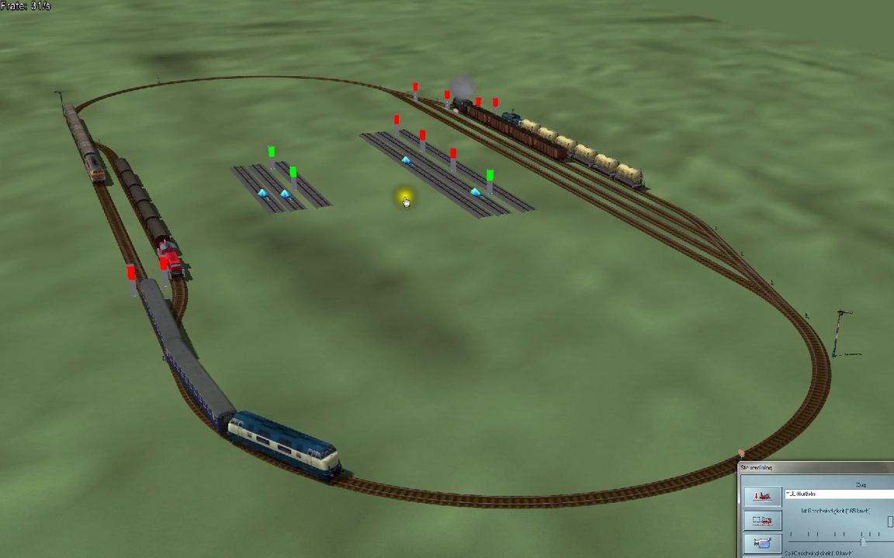
click(463, 260)
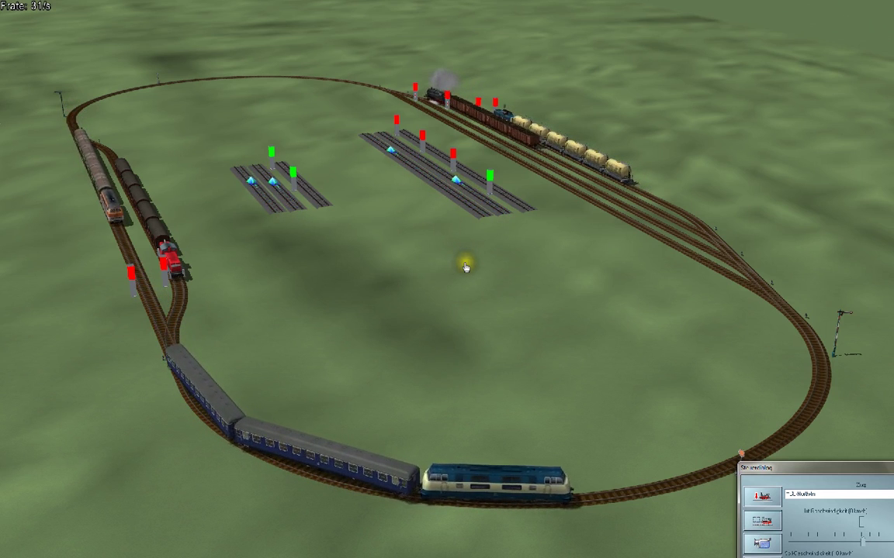